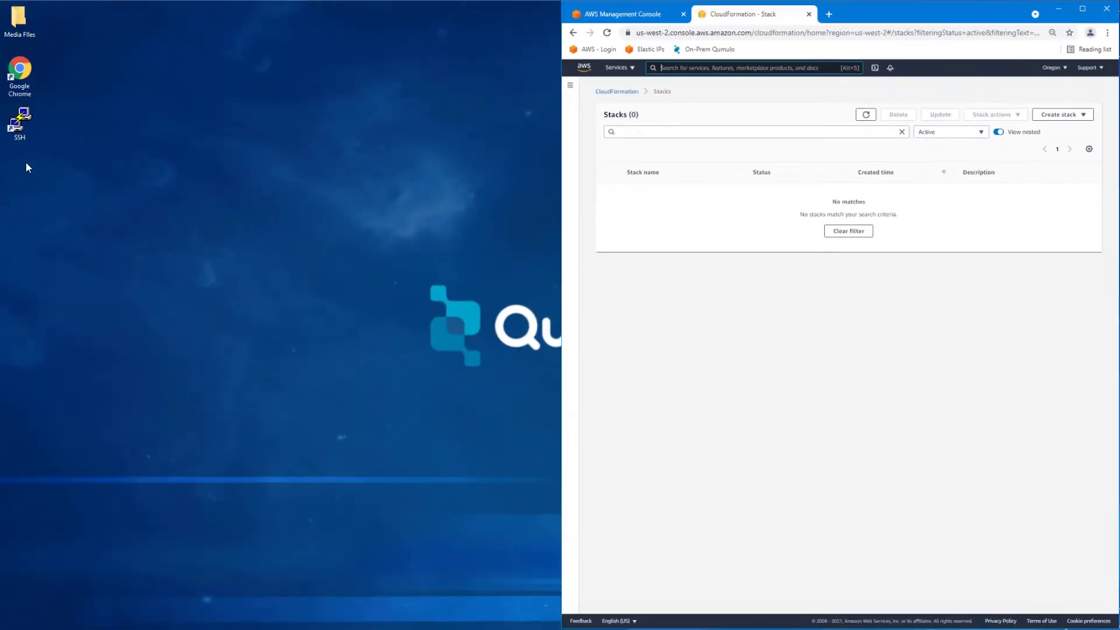
# Open an SSH session, then review stack ta-270809's resources in CloudFormation
pyautogui.doubleClick(22, 129)
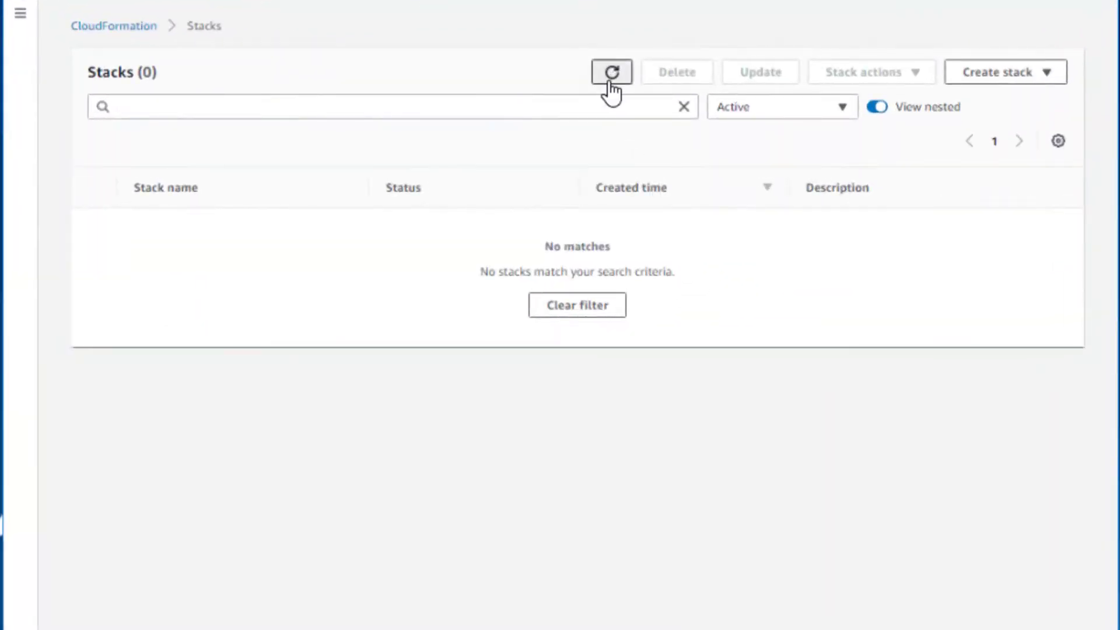
pyautogui.click(611, 74)
pyautogui.click(187, 268)
pyautogui.click(621, 128)
pyautogui.scroll(-5, 642, 351)
pyautogui.scroll(-2, 642, 350)
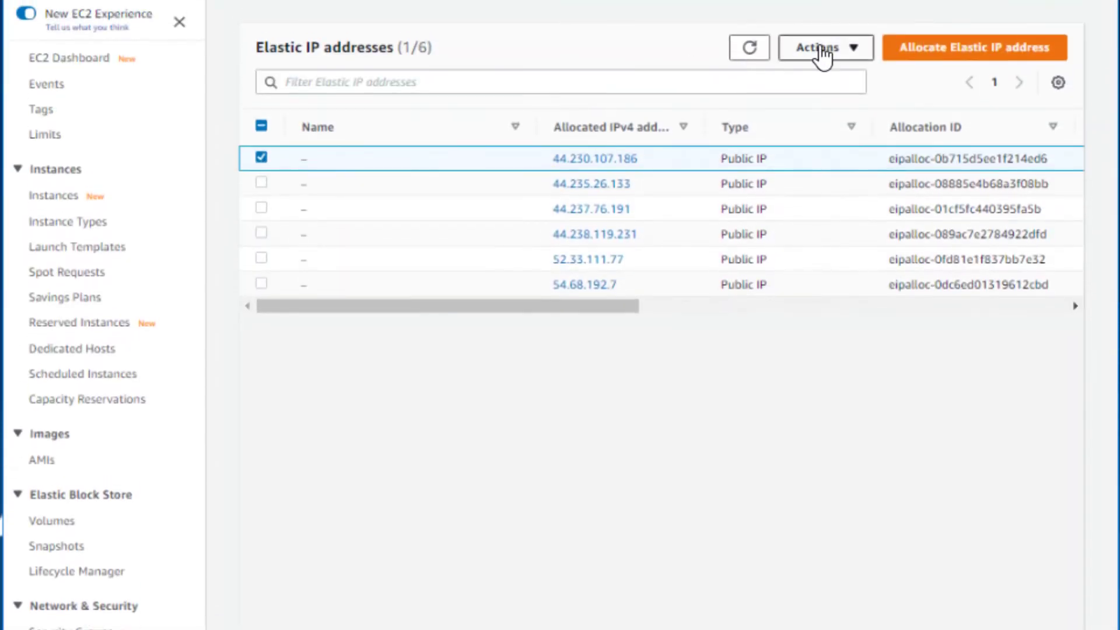
# Associate Elastic IP 44.230.107.186 with the first Qumulo node at private IP 172.31.8.222
pyautogui.click(824, 52)
pyautogui.click(914, 122)
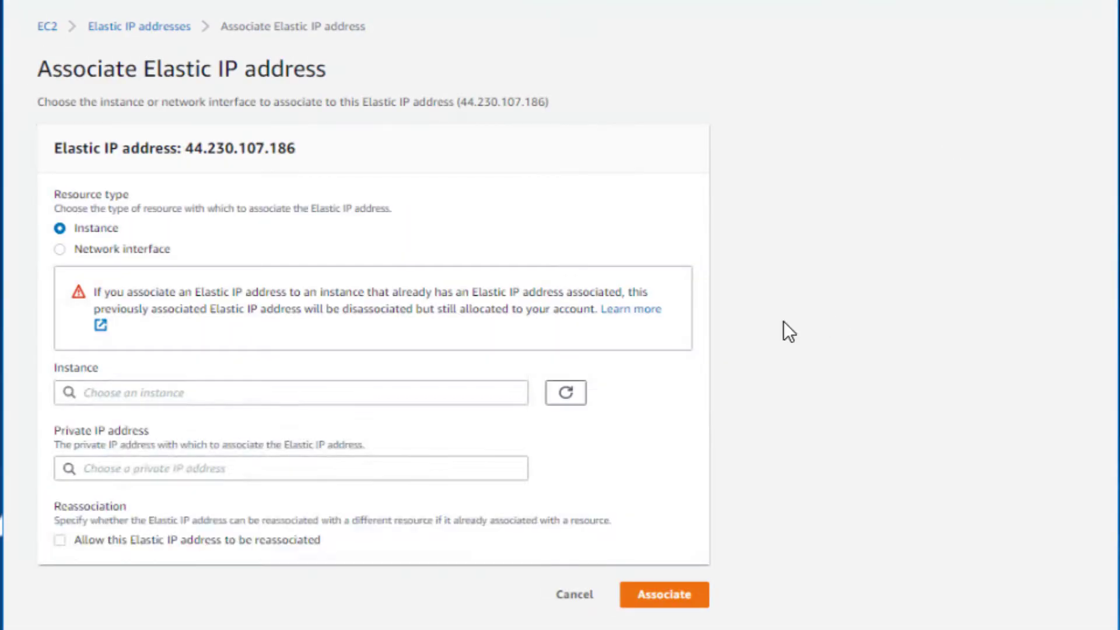
pyautogui.click(409, 393)
pyautogui.click(429, 470)
pyautogui.click(426, 496)
pyautogui.click(698, 601)
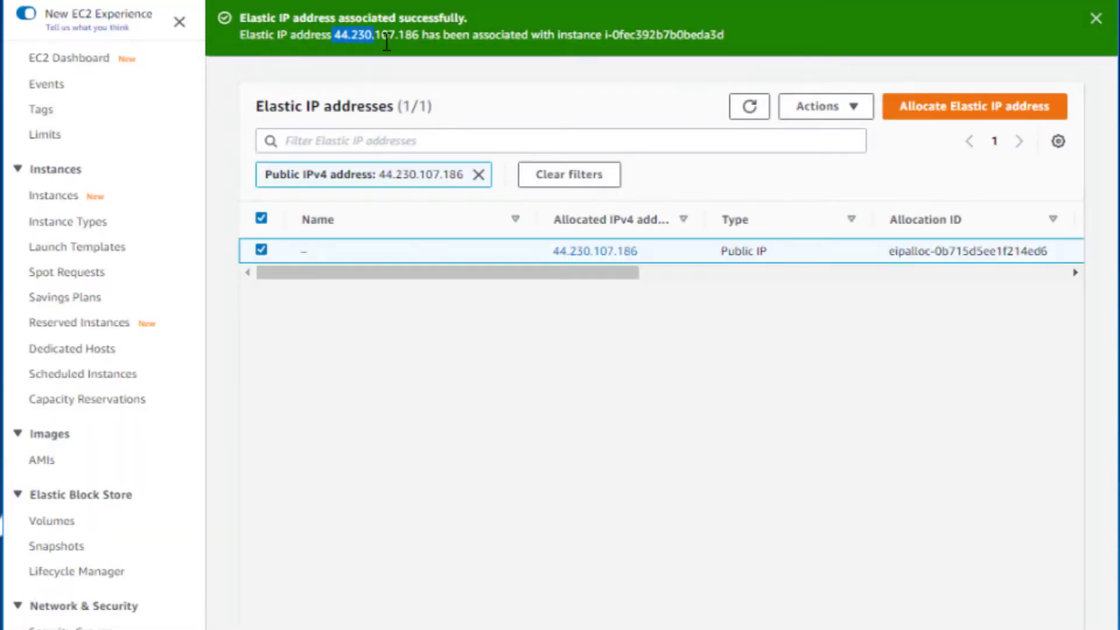
pyautogui.rightClick(395, 36)
# Log in to the Qumulo cluster at 44.230.107.186 and go to SMB Shares
pyautogui.click(541, 77)
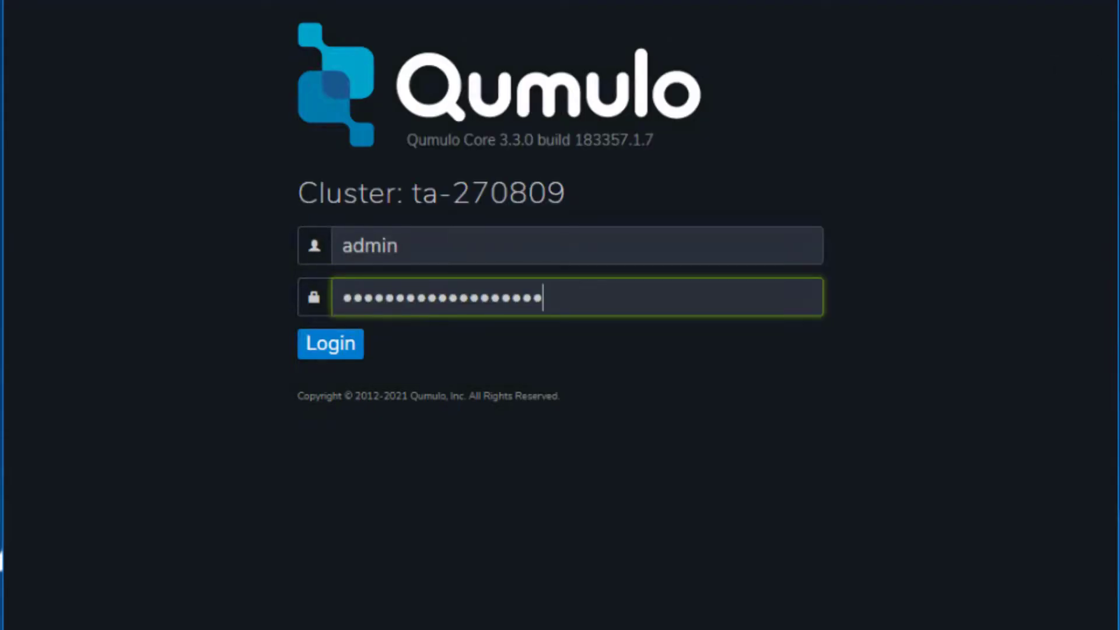
pyautogui.press('Return')
pyautogui.click(236, 81)
pyautogui.click(243, 248)
# Create share qaws-smb01 at path /qaws-smb01, creating the new directory
pyautogui.click(1028, 238)
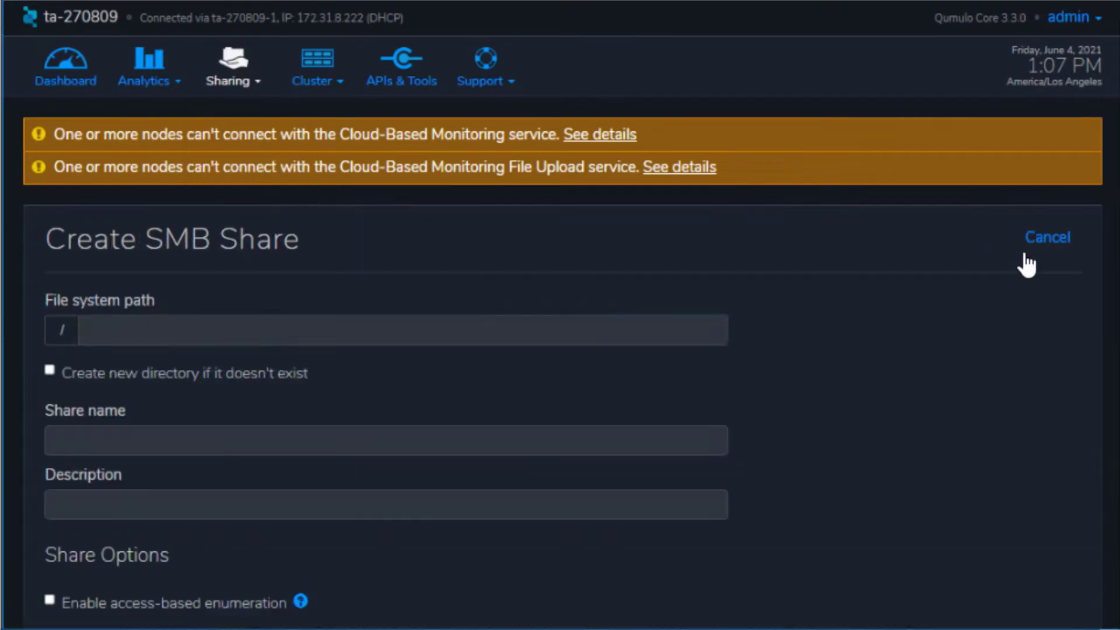
pyautogui.click(702, 330)
pyautogui.write('qaws-smb01')
pyautogui.click(266, 376)
pyautogui.click(276, 442)
pyautogui.write('qa')
pyautogui.scroll(-9, 738, 379)
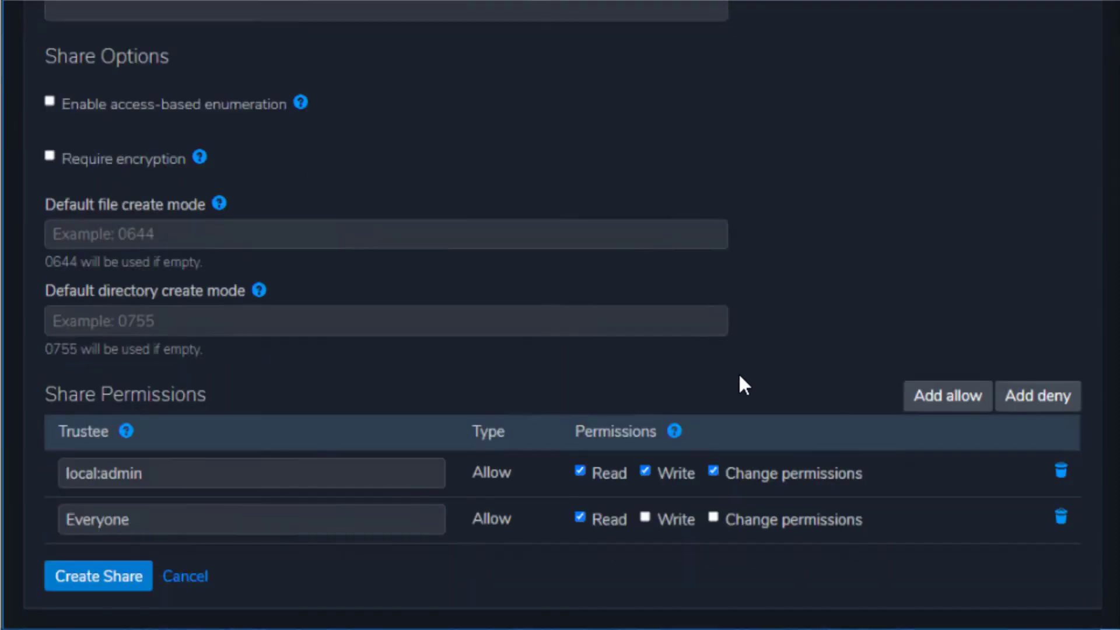
pyautogui.click(134, 592)
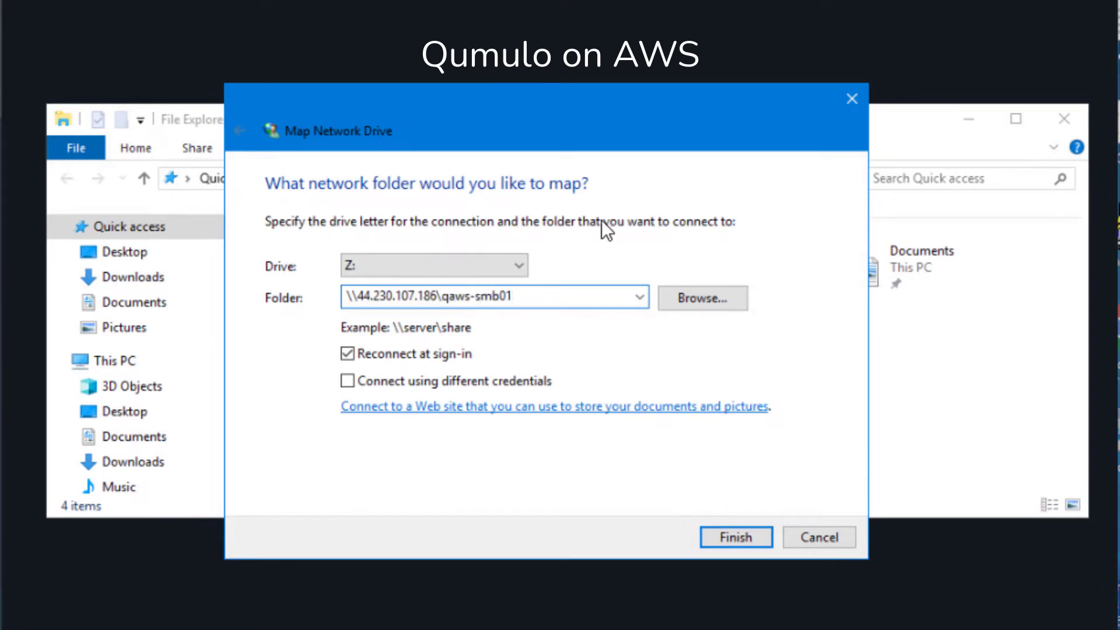
# Finish mapping Z: to qaws-smb01, then map Y: to \\qumulo-1.talabs.local\smb
pyautogui.click(737, 544)
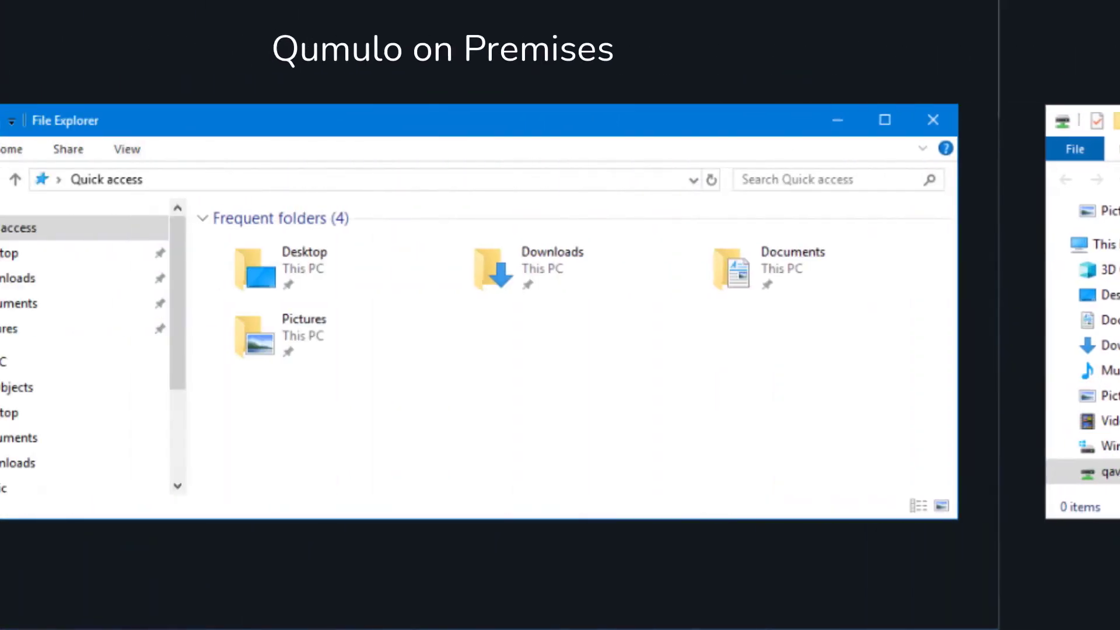
pyautogui.rightClick(120, 364)
pyautogui.click(263, 156)
pyautogui.write('\\qumulo-1.talabs.local\\smb')
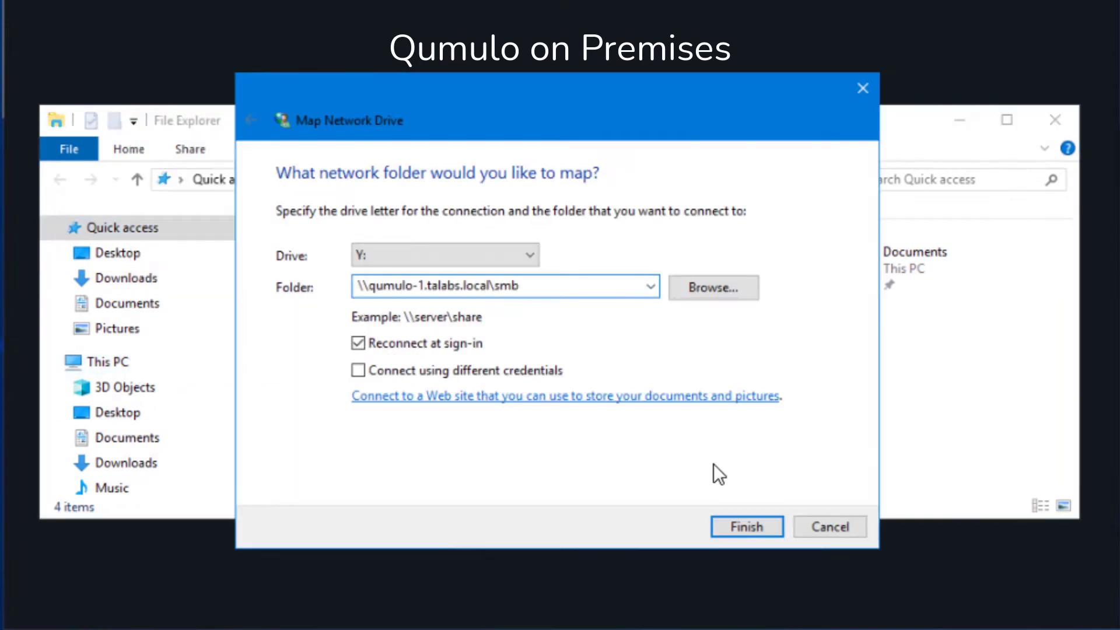
pyautogui.click(755, 537)
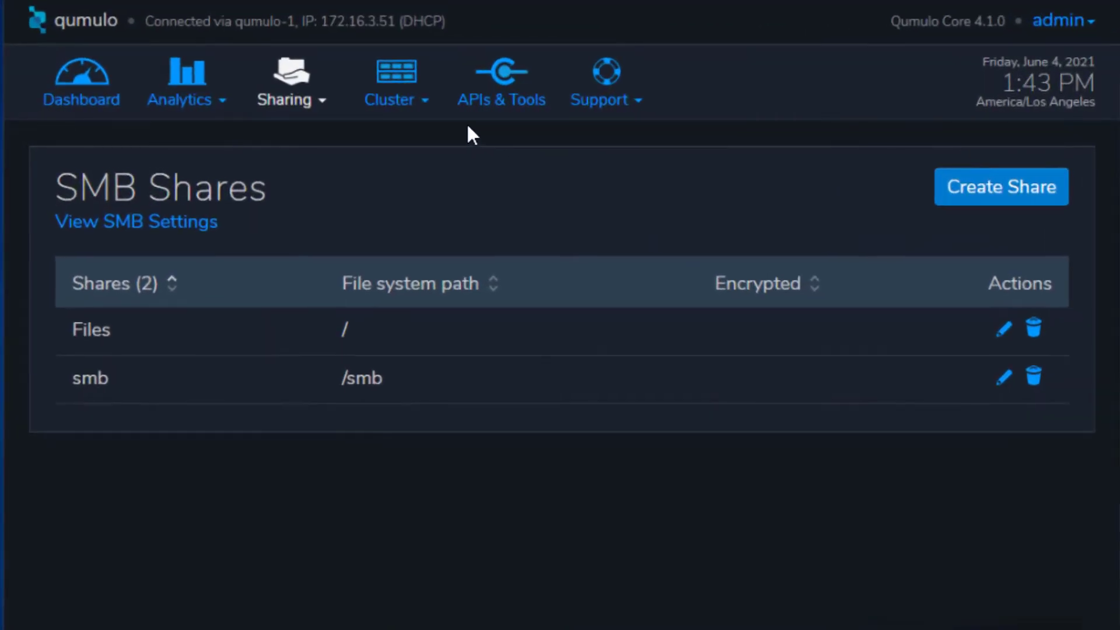
# Save a replication relationship from source /smb to target /qaws-smb01 at 44.230.107.186
pyautogui.click(429, 114)
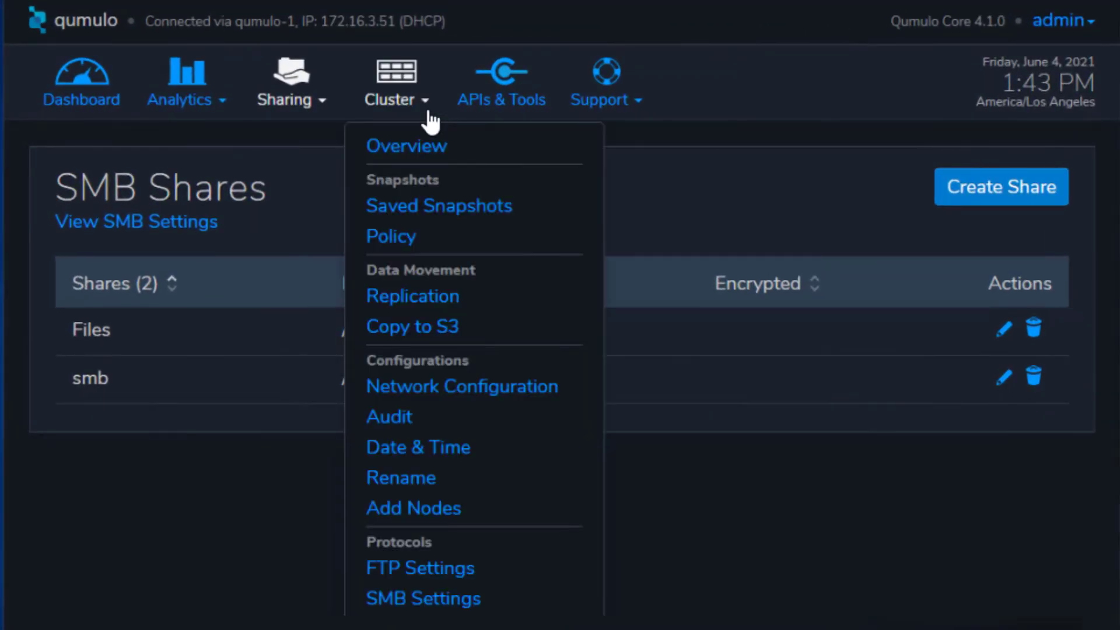
pyautogui.click(458, 297)
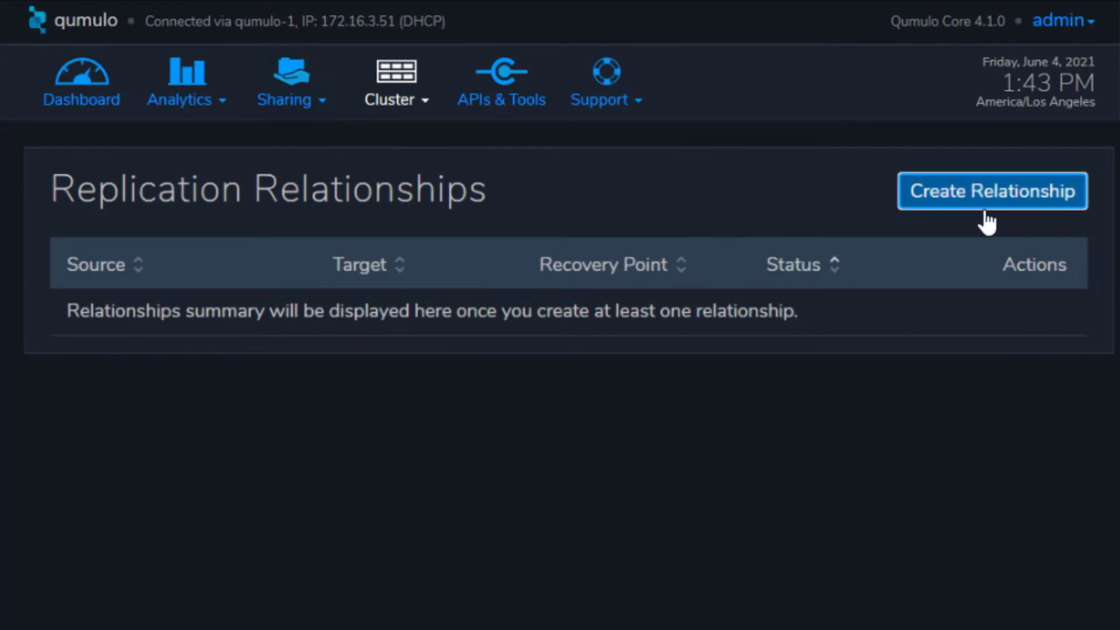
pyautogui.click(979, 206)
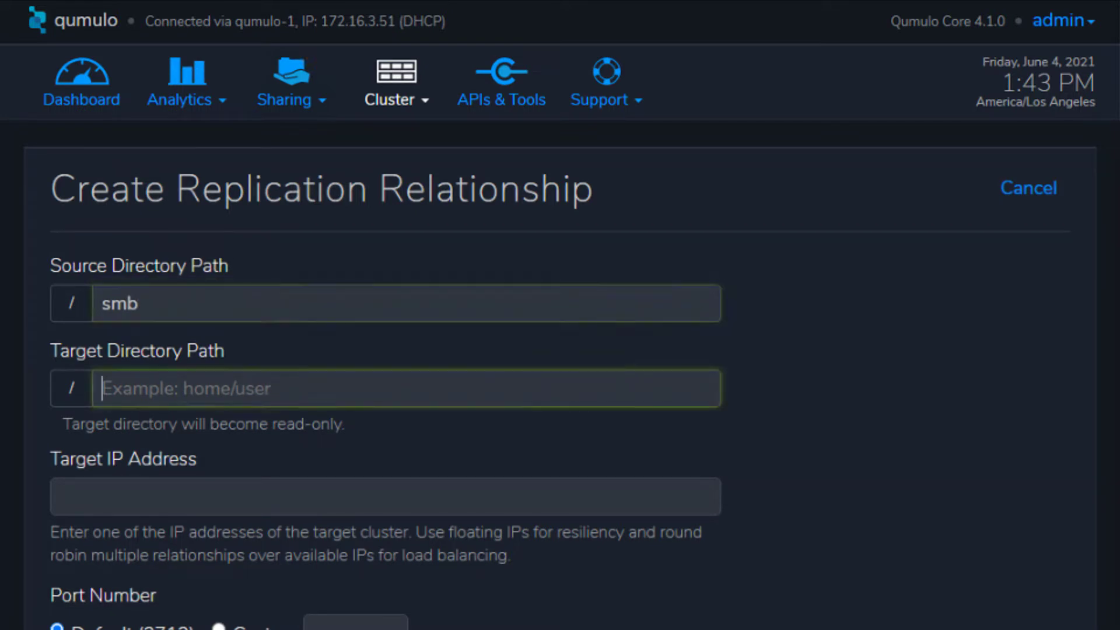
pyautogui.press('Tab')
pyautogui.write('q')
pyautogui.write('01')
pyautogui.press('Tab')
pyautogui.scroll(-6, 692, 294)
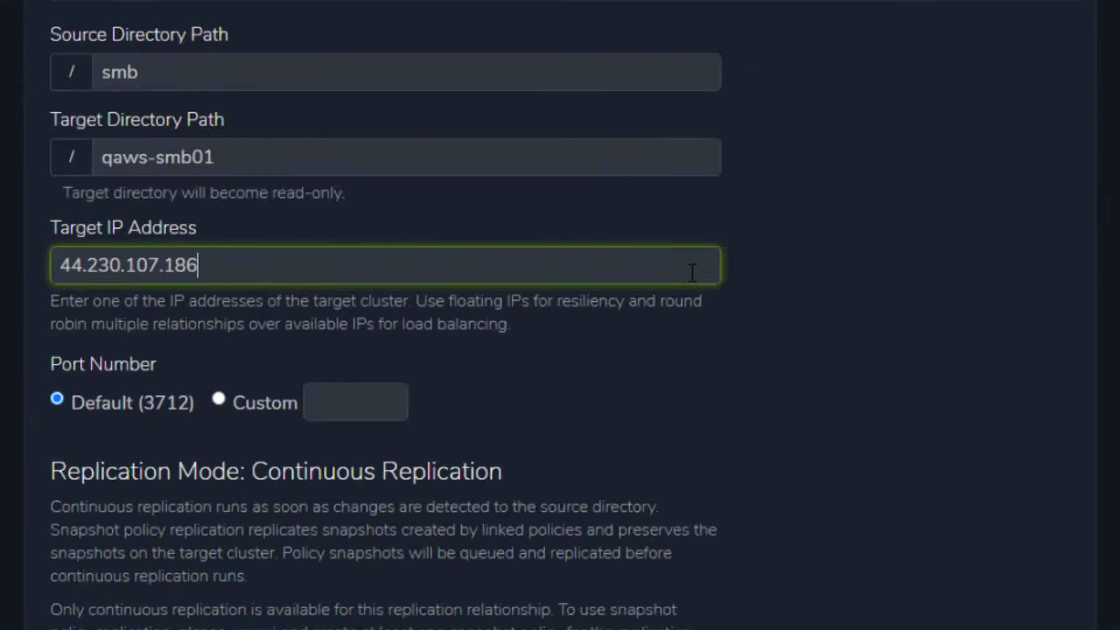
pyautogui.scroll(-6, 692, 280)
pyautogui.scroll(-3, 690, 243)
pyautogui.click(207, 585)
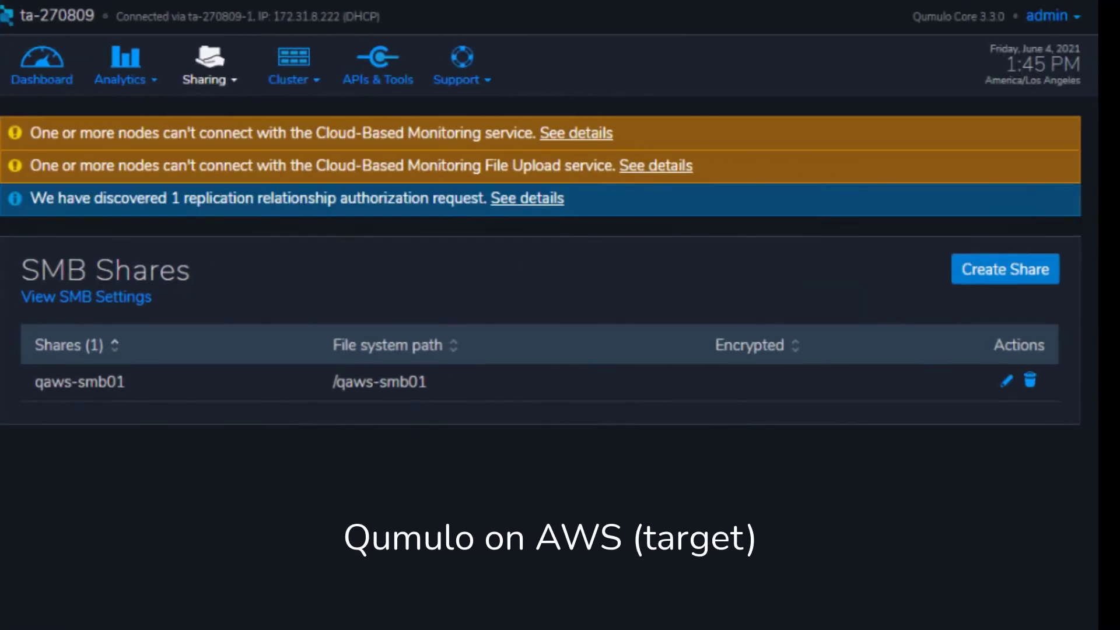
# Open the pending replication request on ta-270809 and authorize it
pyautogui.click(552, 200)
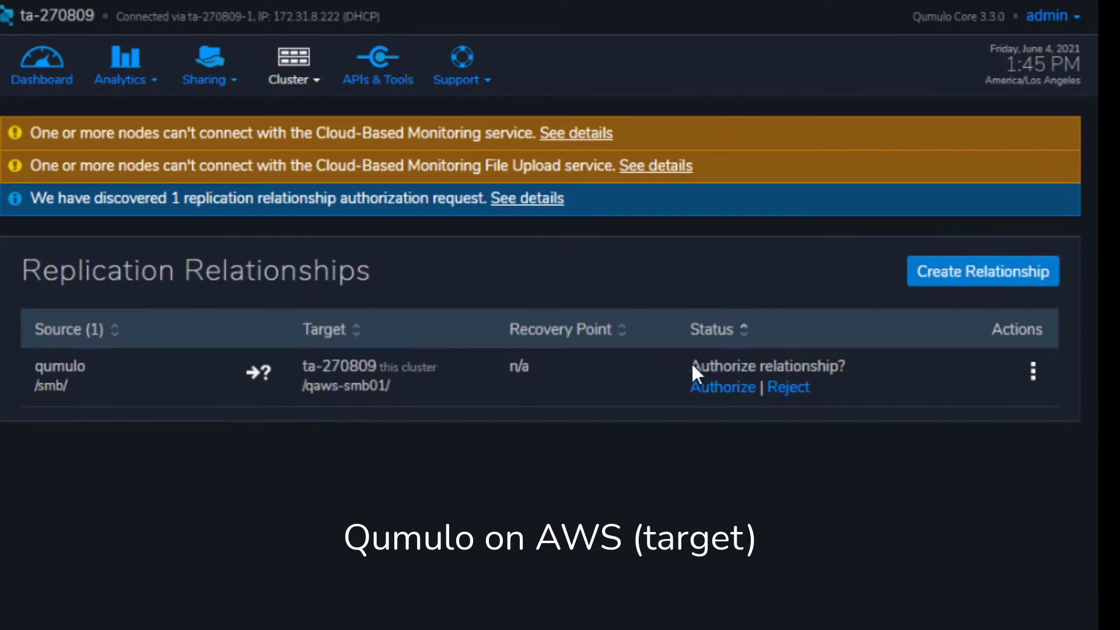
pyautogui.click(745, 388)
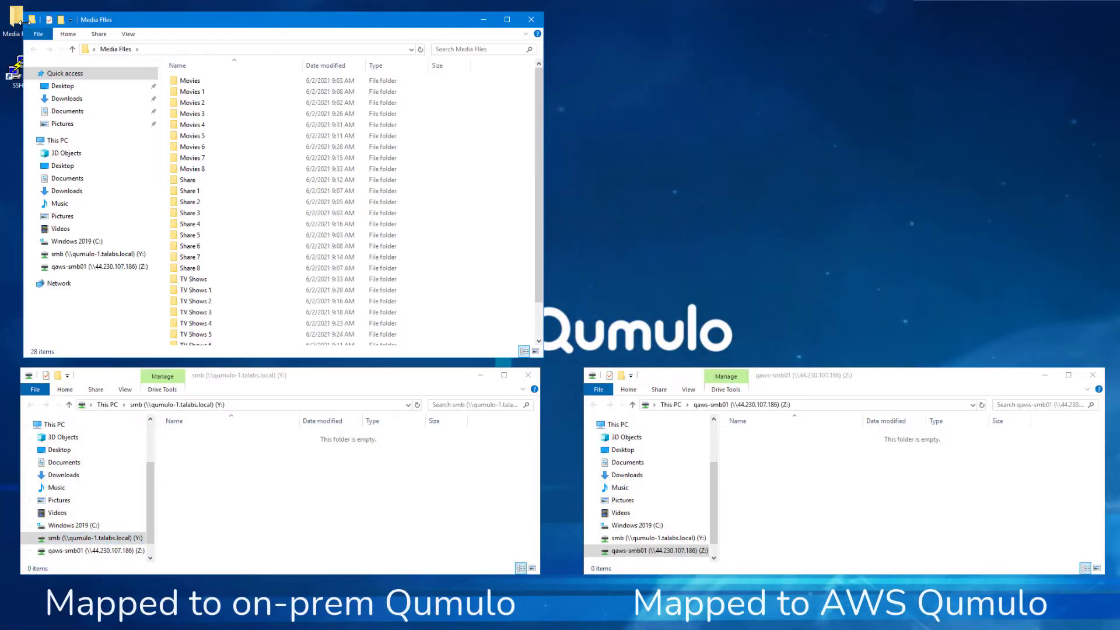
# Select all 28 Media Files folders and drag them onto the smb (Y:) drive
pyautogui.click(416, 202)
pyautogui.hotkey('ctrl', 'a')
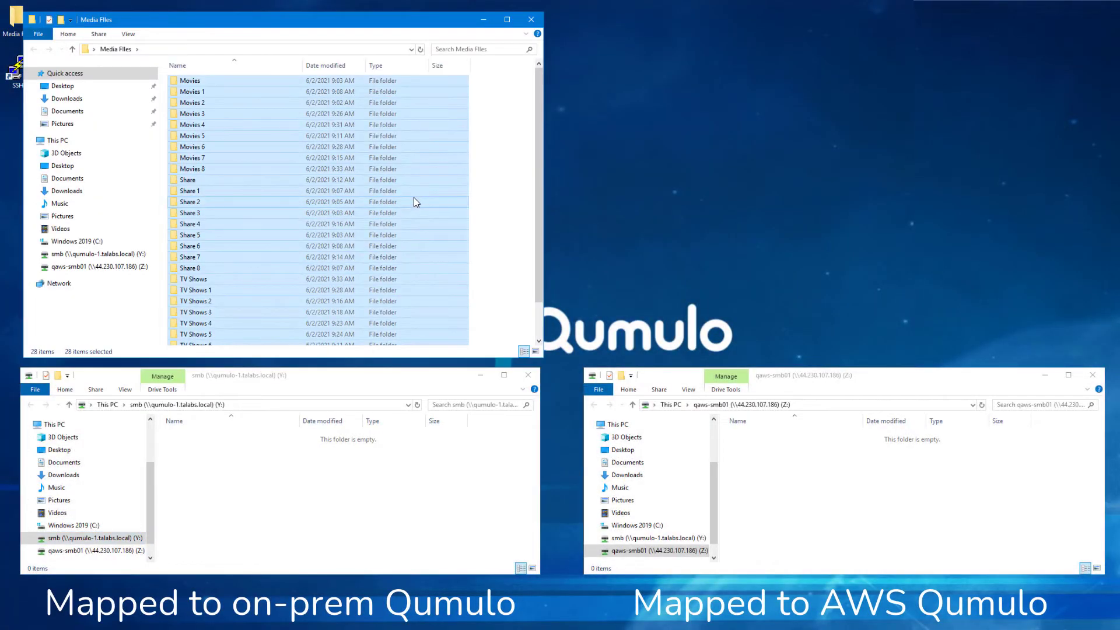
pyautogui.moveTo(416, 202); pyautogui.dragTo(392, 497)
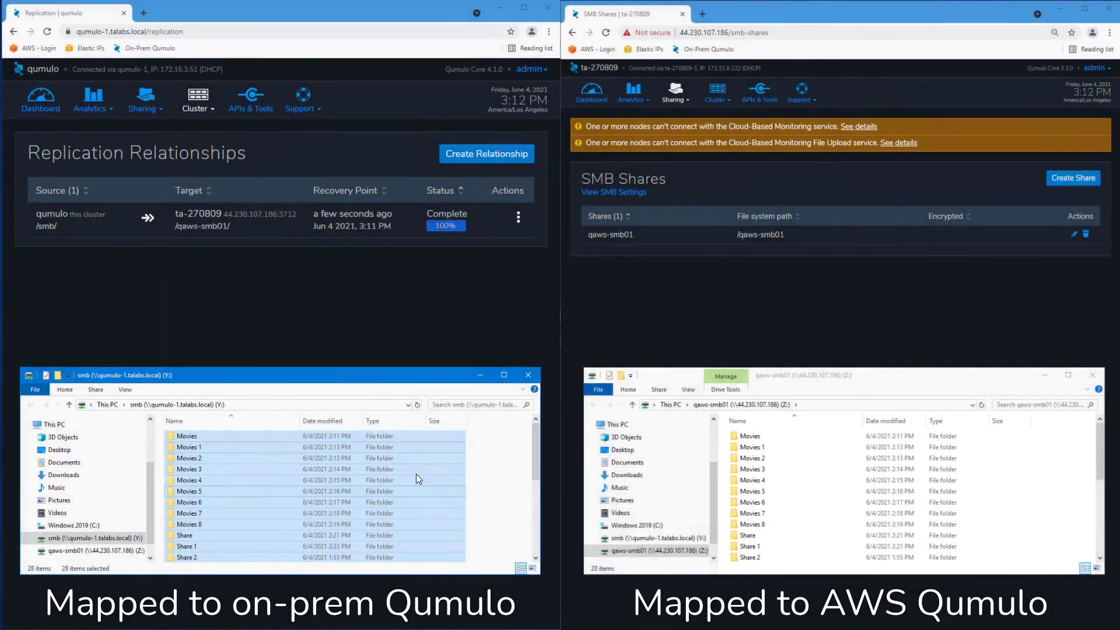
# Compare total size and file counts of the folders on Y: and Z: in Properties
pyautogui.rightClick(415, 474)
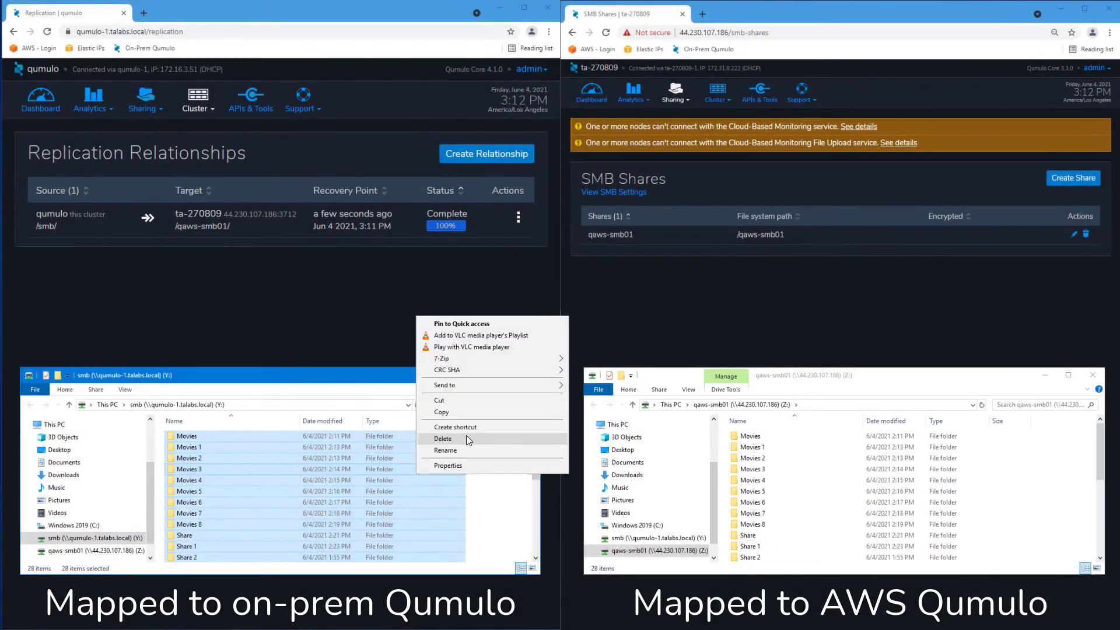
pyautogui.click(468, 466)
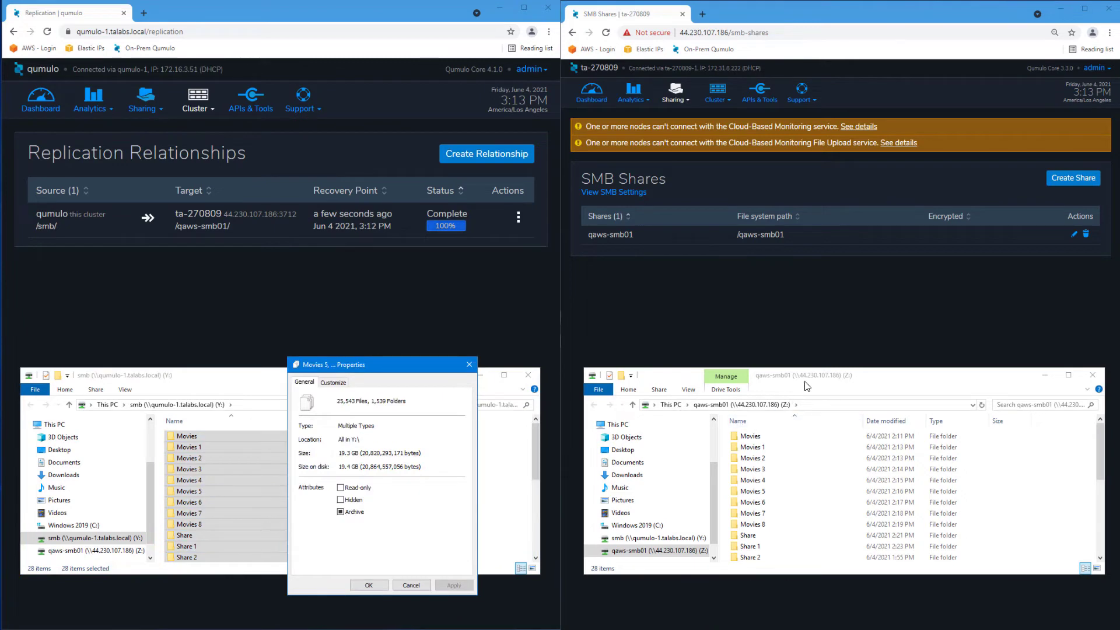
pyautogui.click(794, 478)
pyautogui.hotkey('ctrl', 'a')
pyautogui.rightClick(793, 475)
pyautogui.click(863, 464)
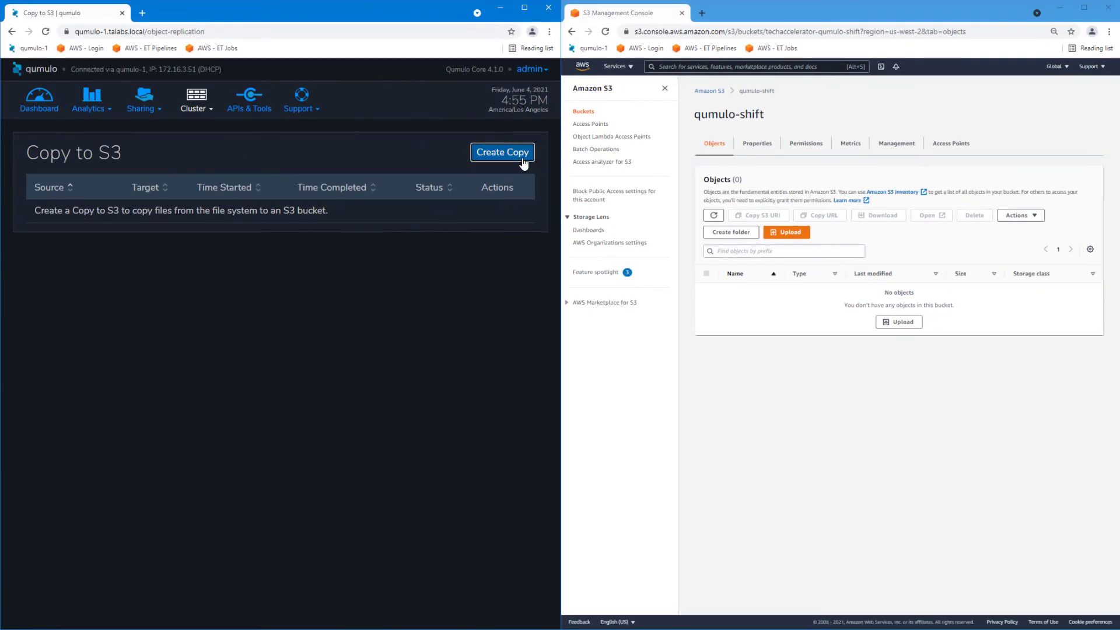
# Fill a new Copy to S3 with folder media-files and region us-west-2
pyautogui.click(524, 162)
pyautogui.write('qumulo-shift')
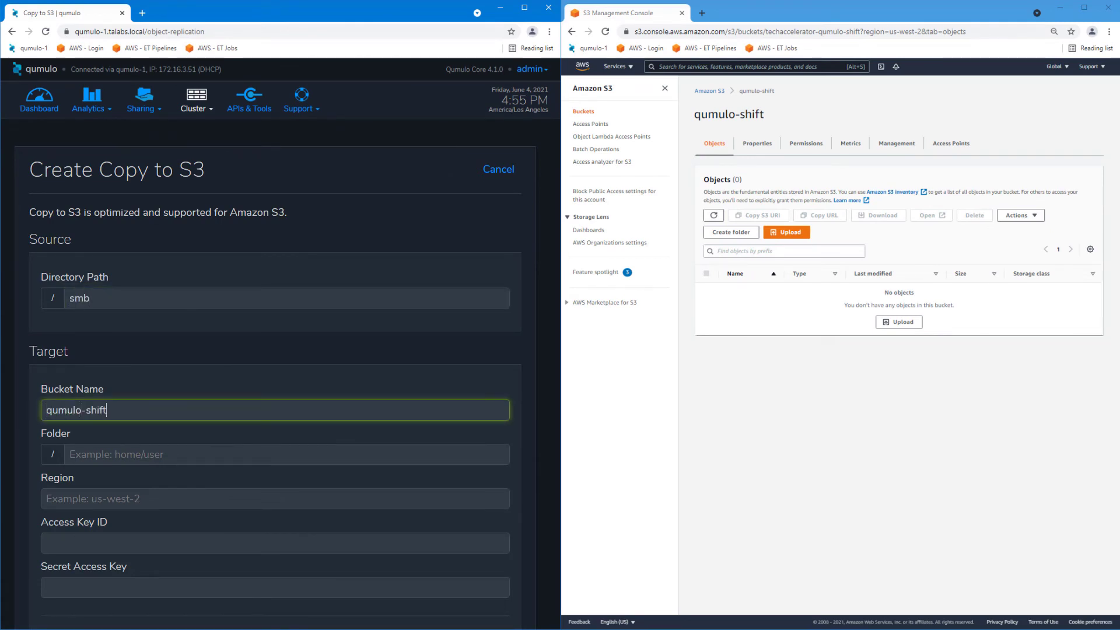
pyautogui.press('Tab')
pyautogui.write('media-files')
pyautogui.press('Tab')
pyautogui.write('us-west-2')
pyautogui.press('Tab')
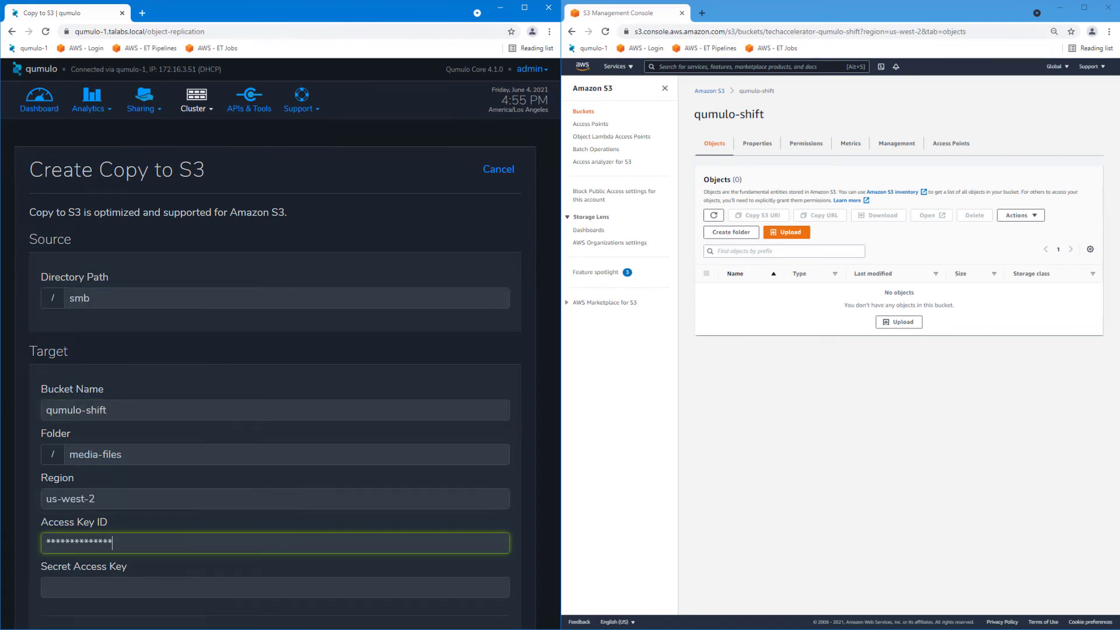
pyautogui.scroll(-2, 274, 380)
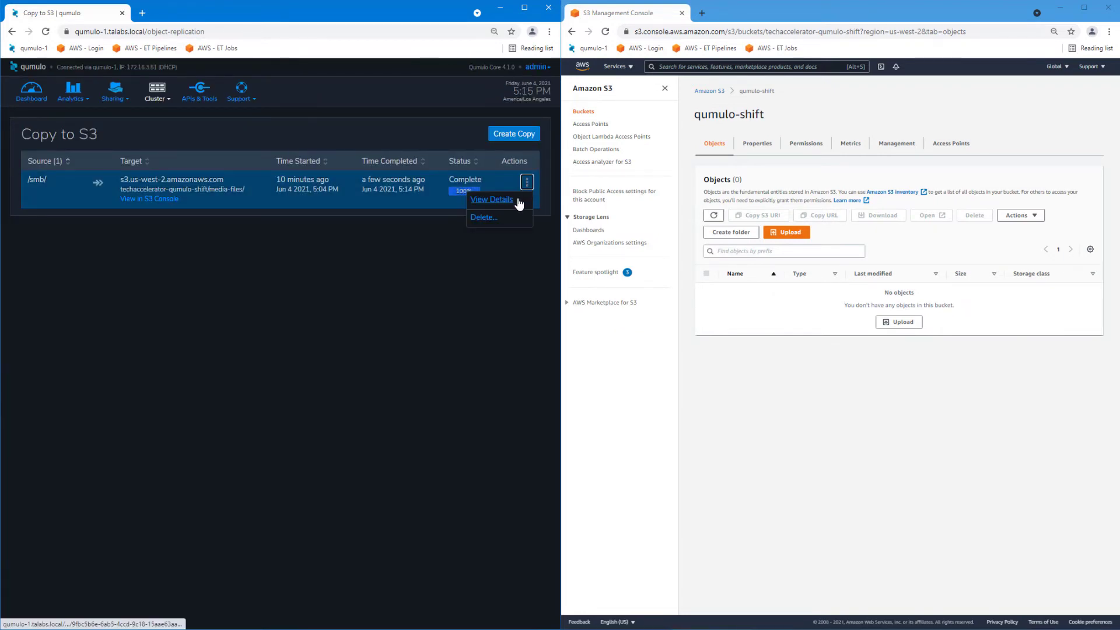
# View the copy job's details, then refresh the bucket and open media-files/
pyautogui.click(519, 204)
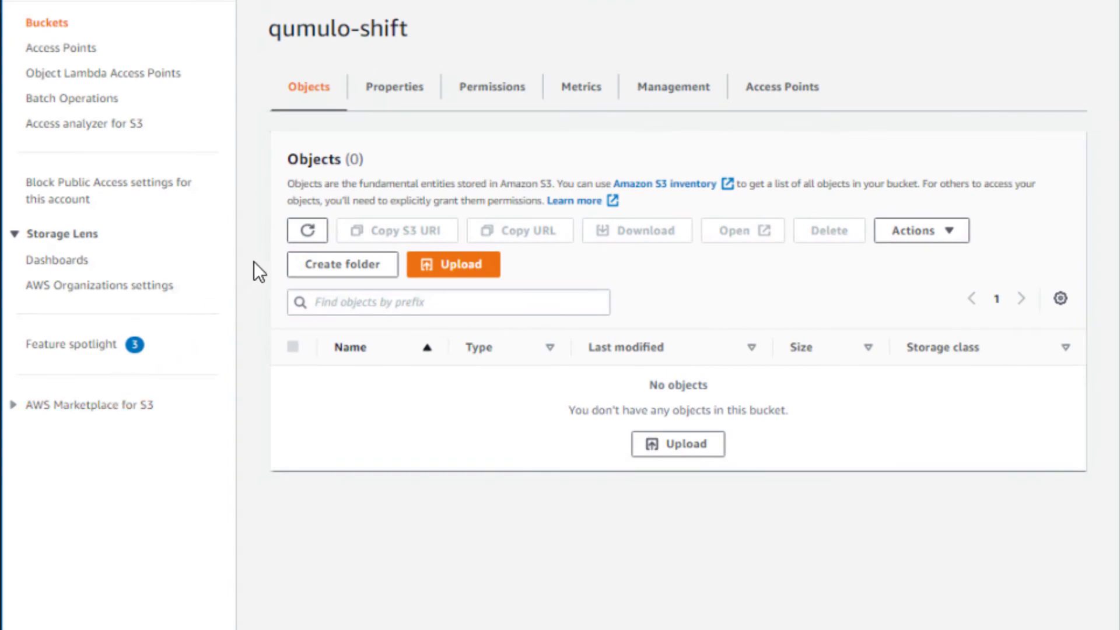
pyautogui.click(311, 237)
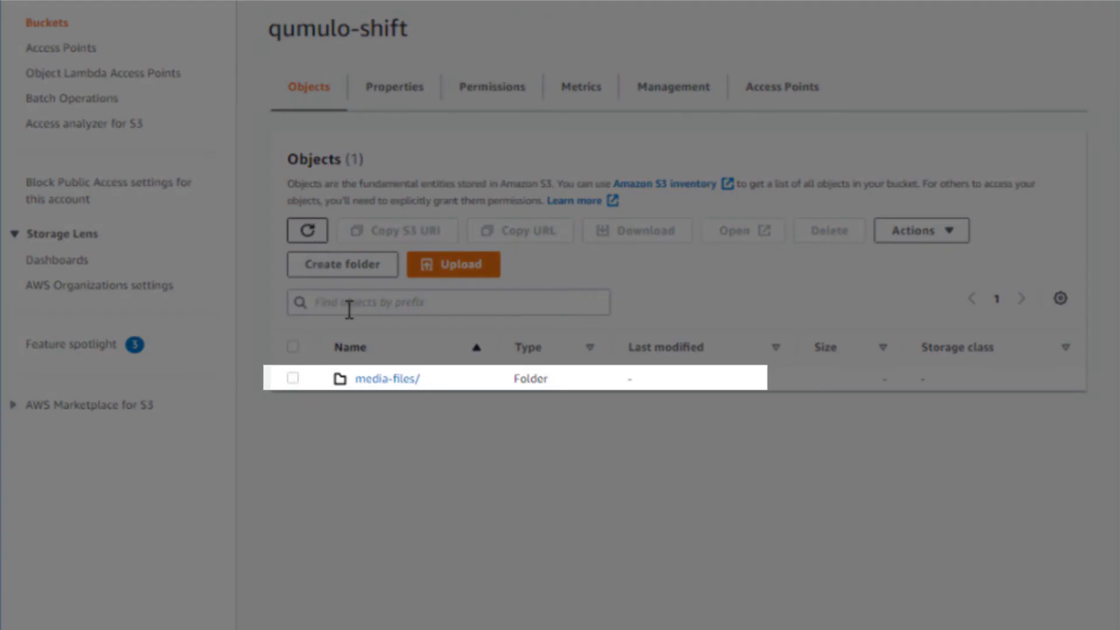
pyautogui.click(408, 381)
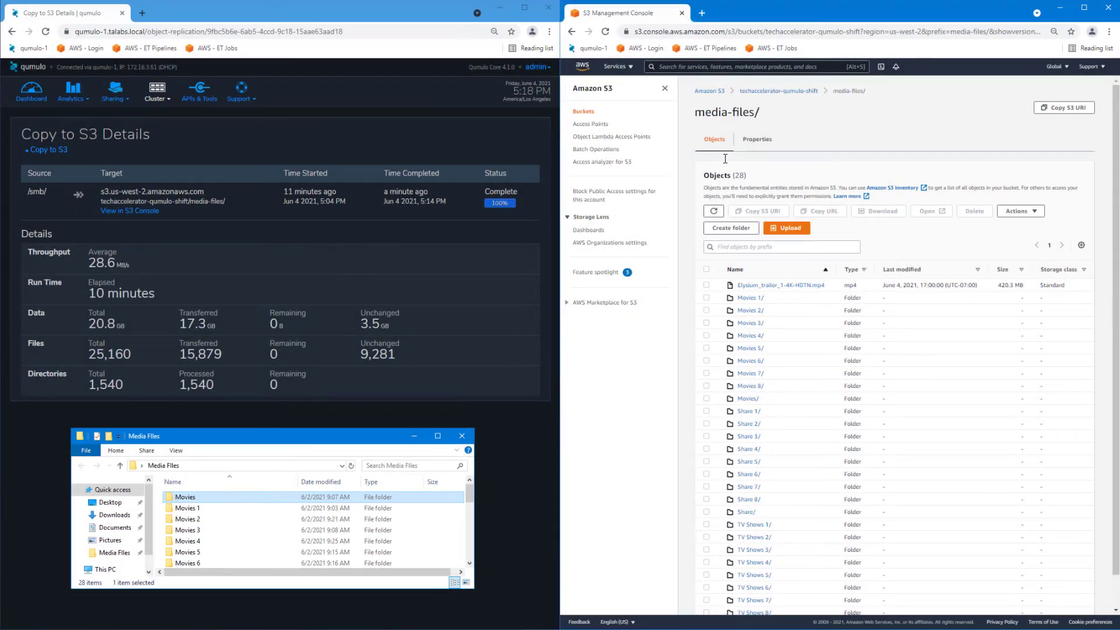
# Open the AWS Services menu and scroll through All services
pyautogui.click(631, 69)
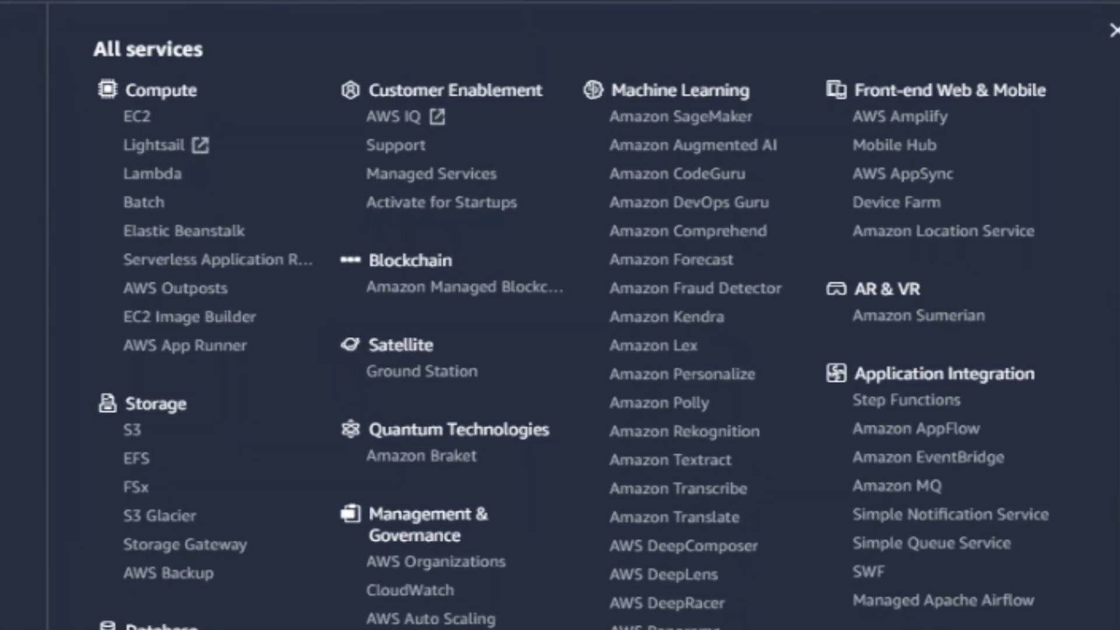
pyautogui.scroll(-1, 561, 315)
pyautogui.scroll(-3, 560, 315)
pyautogui.scroll(-5, 560, 315)
pyautogui.scroll(-3, 560, 316)
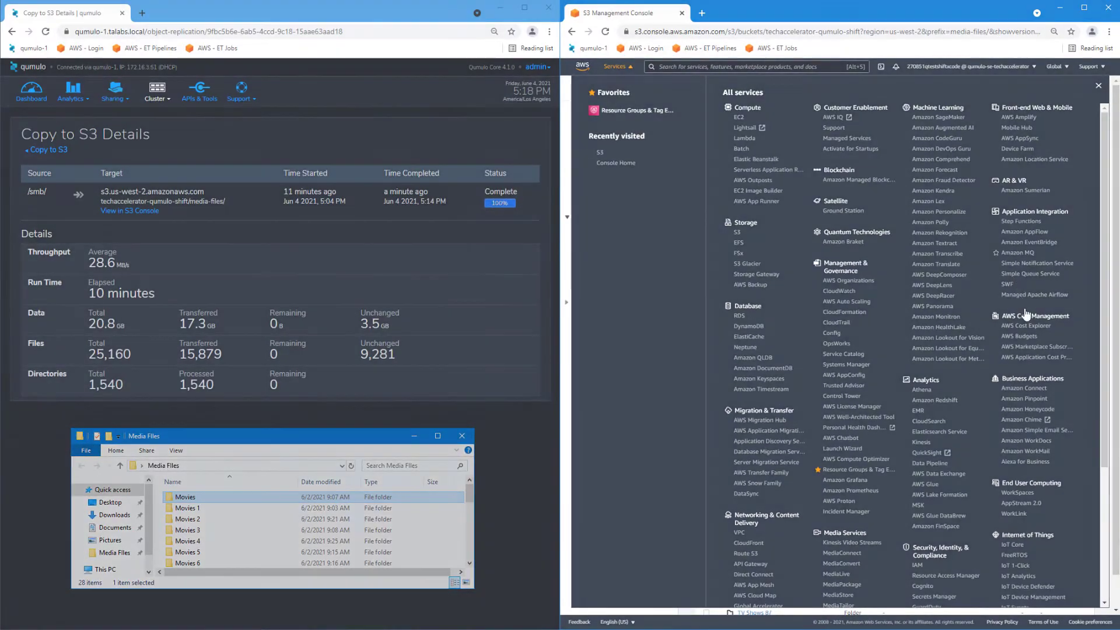